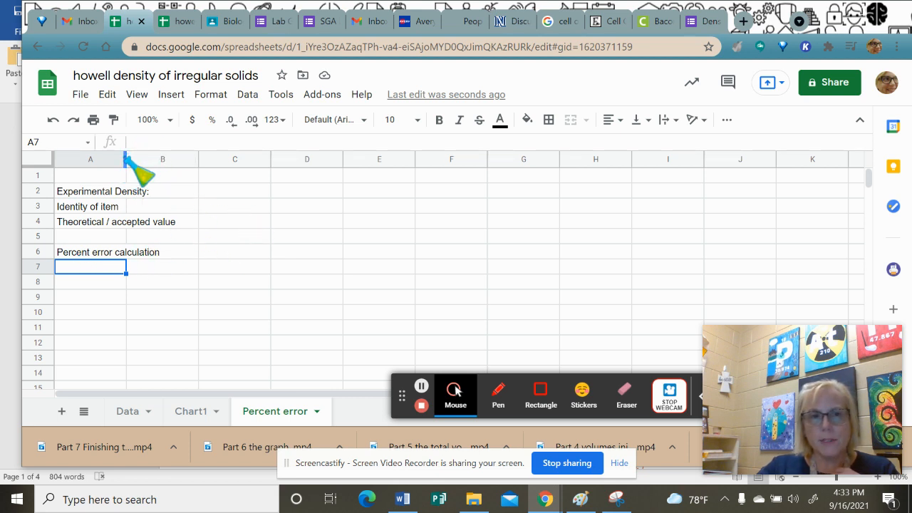
Widen column A to fit its labels and enter the Chart1 trendline slope, 8.09 g/mL, as the experimental density in B2:C2
drag(125, 159, 183, 165)
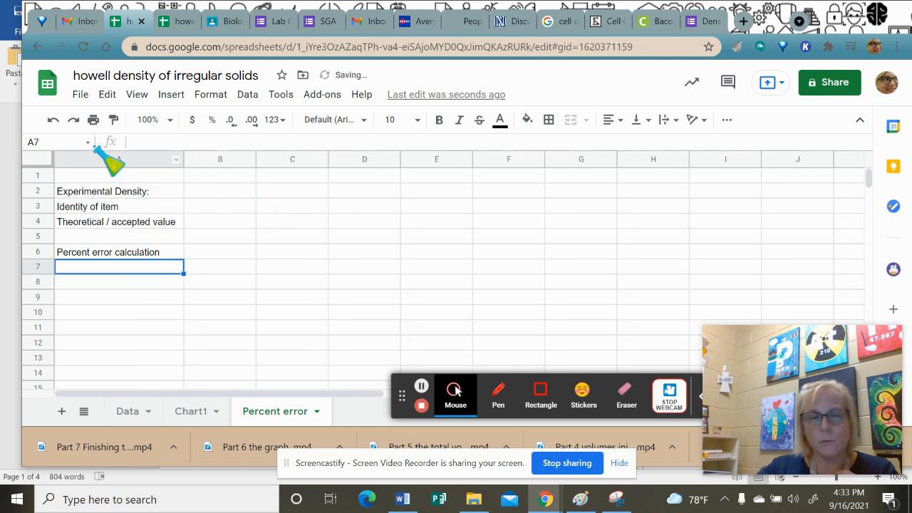
click(217, 191)
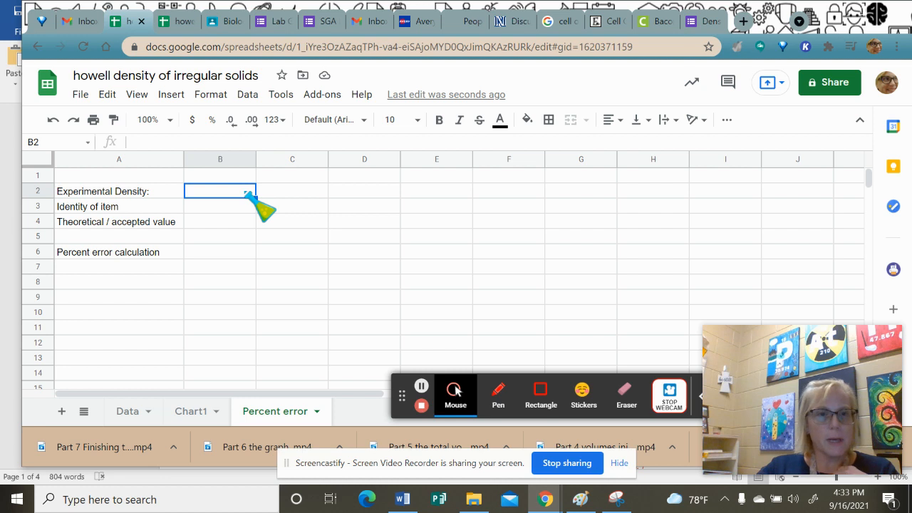
click(191, 412)
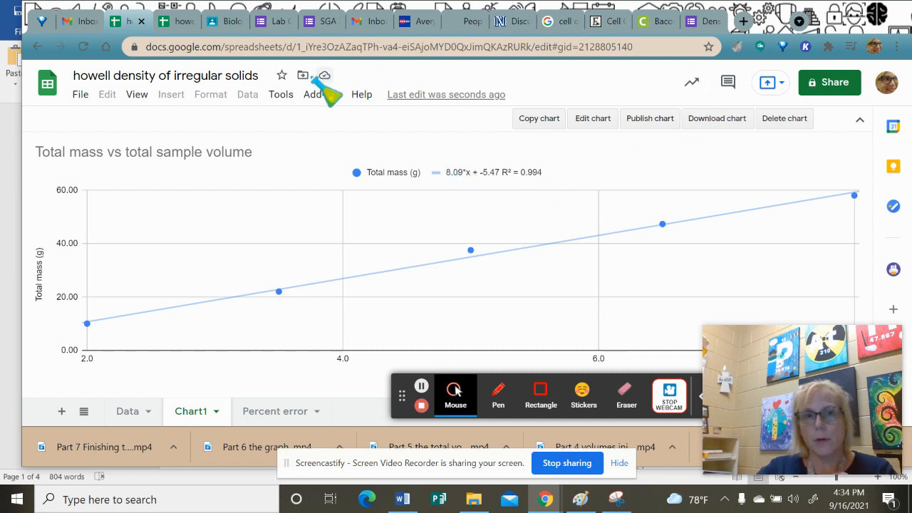
click(276, 414)
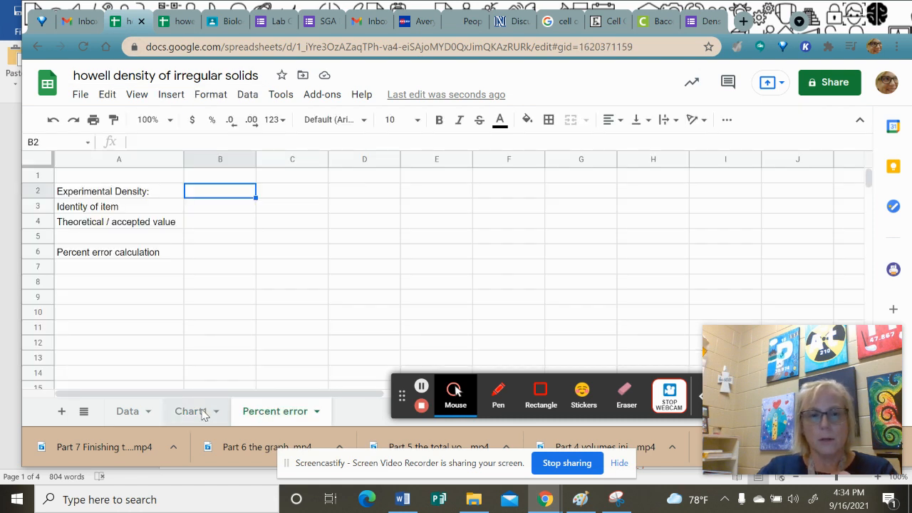
text(8.)
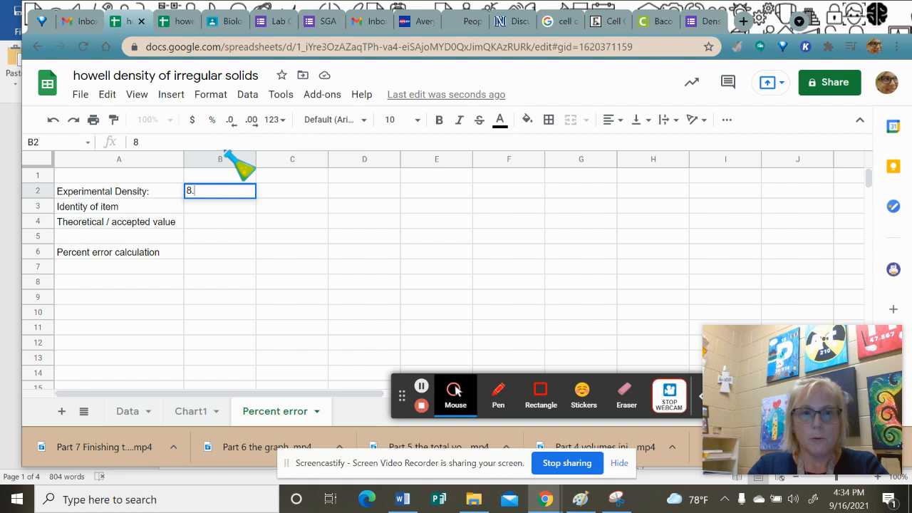
text(09)
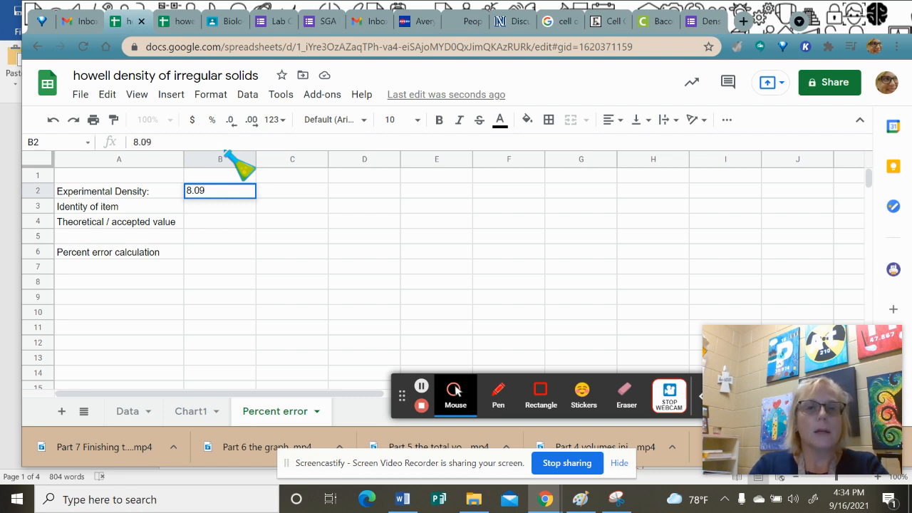
key(Tab)
text(g/ml)
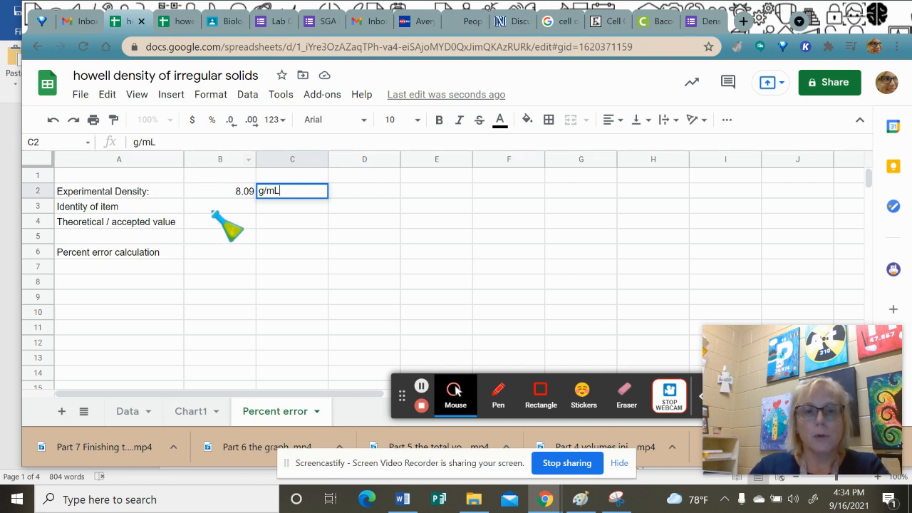
Enter "Brass" in C3 as the identity of the item
click(239, 188)
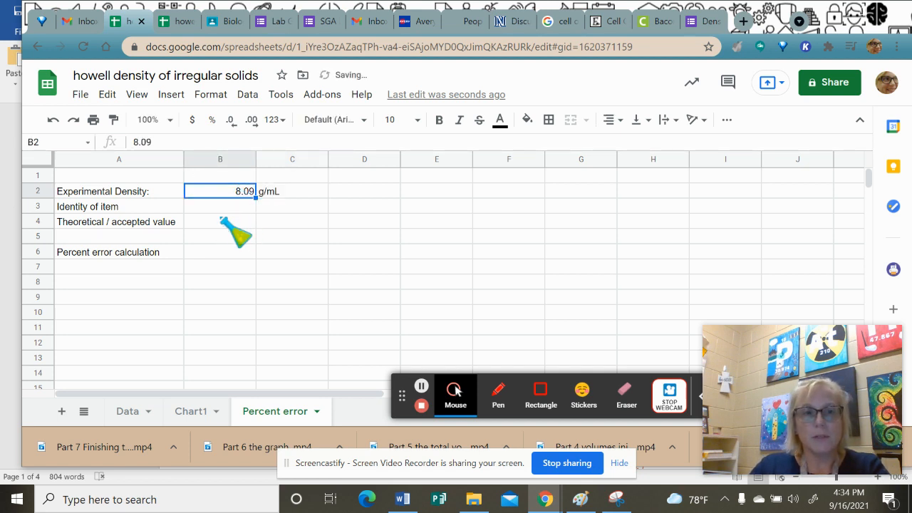
click(283, 206)
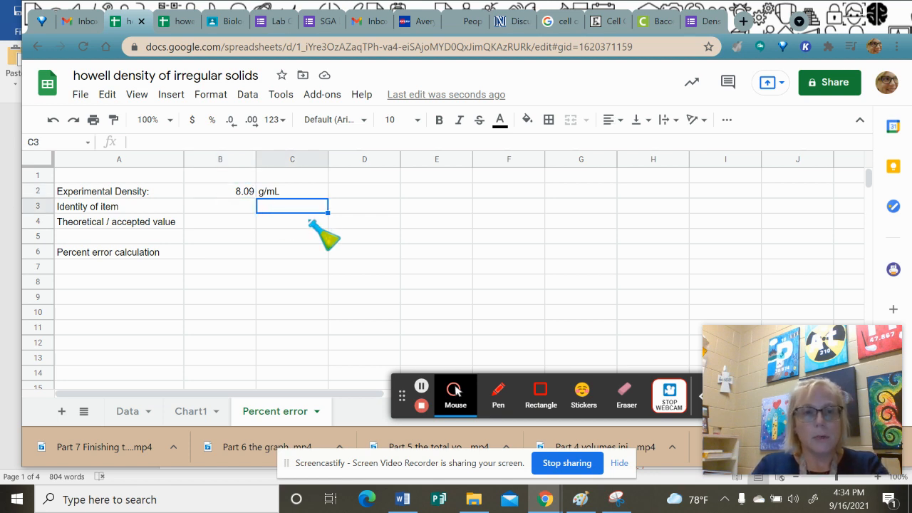
text(Brass)
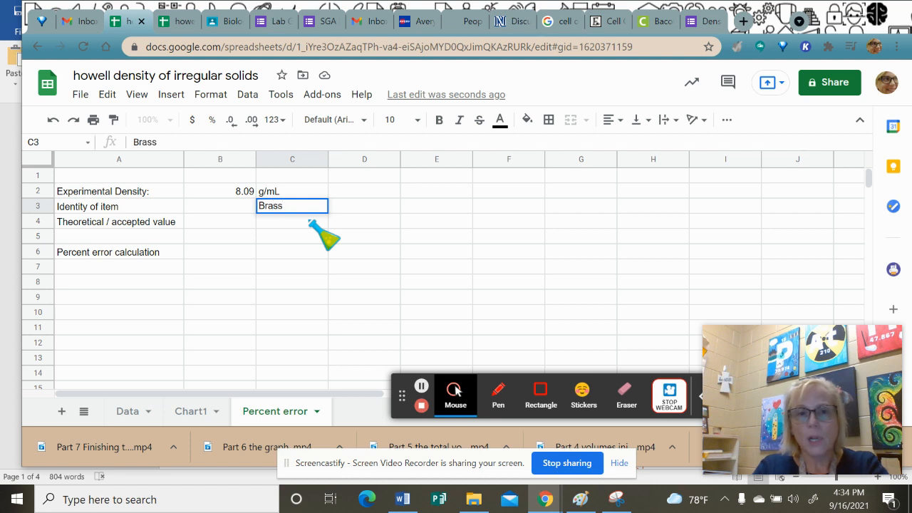
Enter the theoretical / accepted value as 8.5 in B4 with the unit g/mL in C4
click(230, 222)
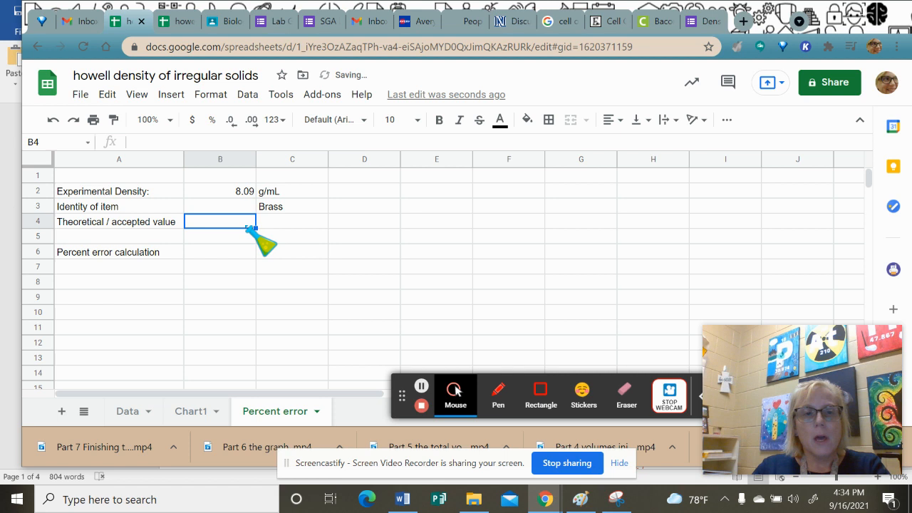
click(276, 223)
text(g)
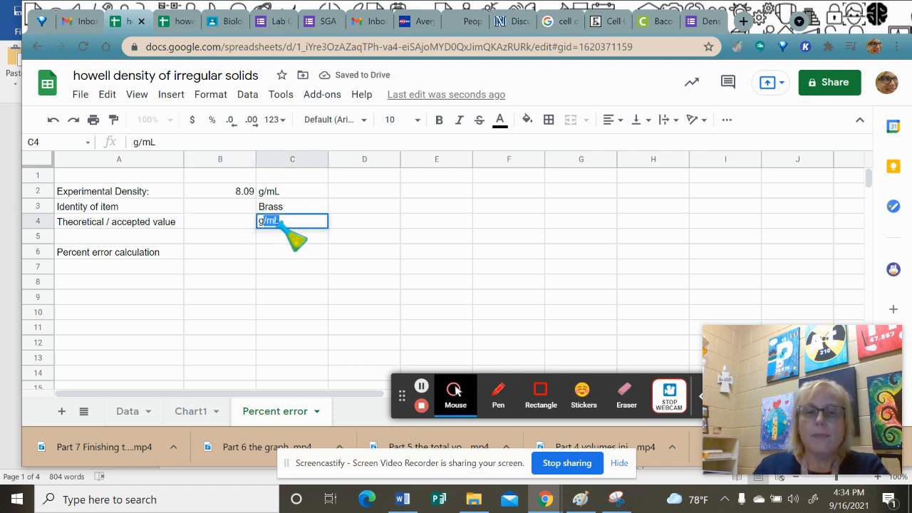
key(Left)
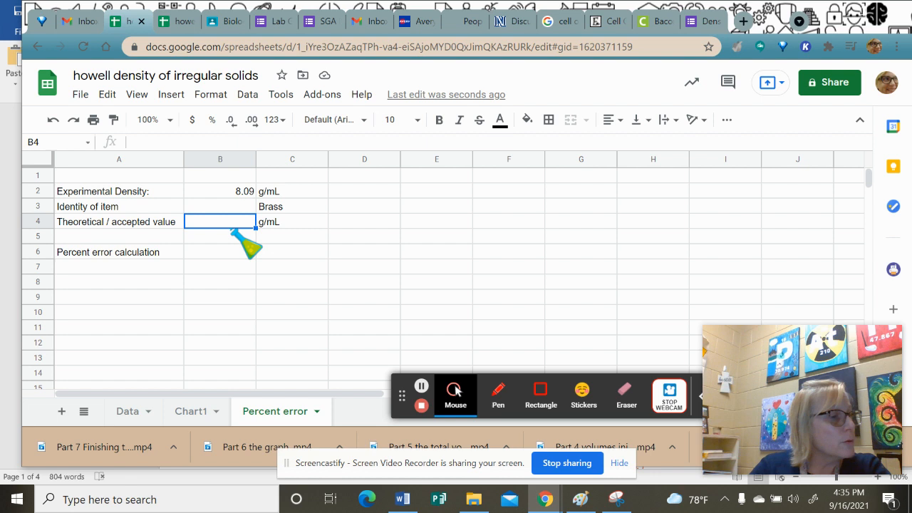
text(8.5)
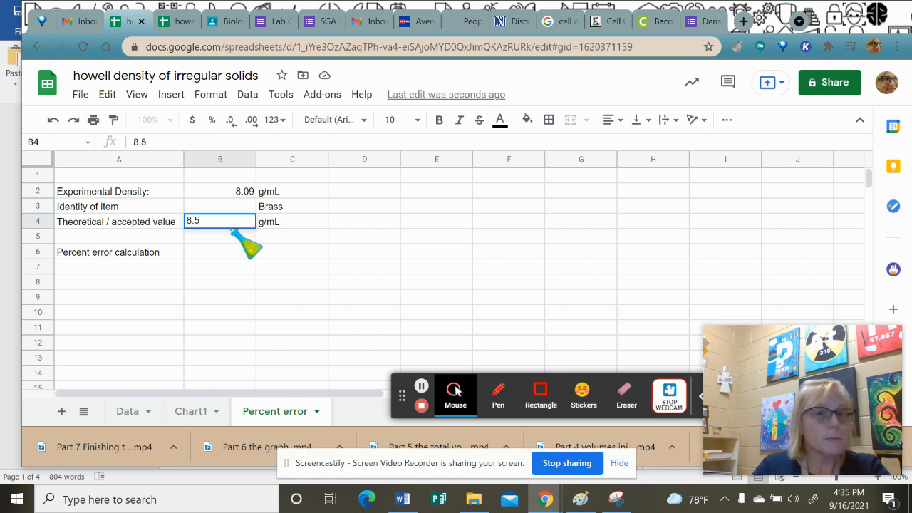
key(Return)
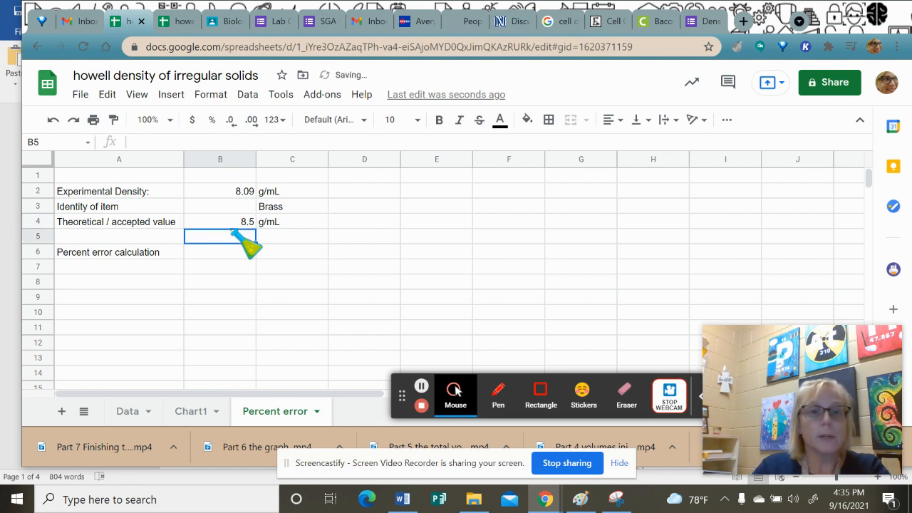
Calculate the percent error in B6 with the formula =(B2-B4)/B4
click(229, 252)
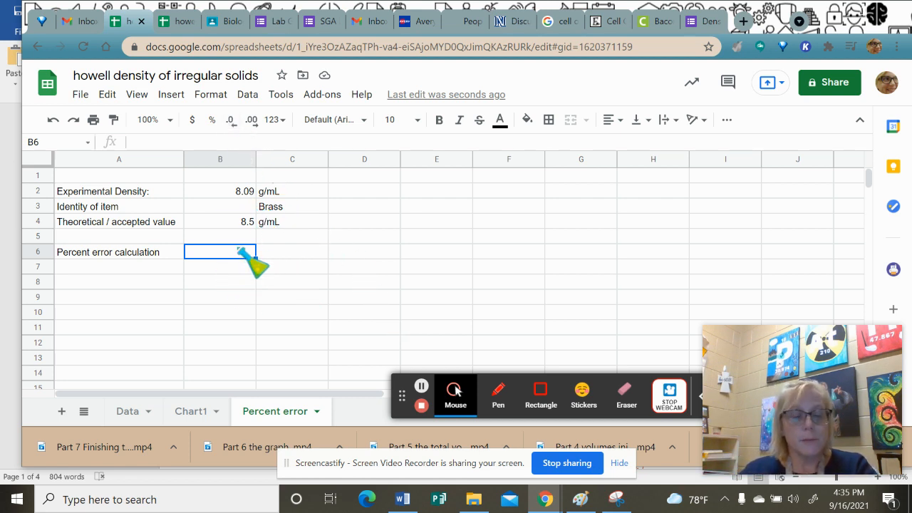
text(=)
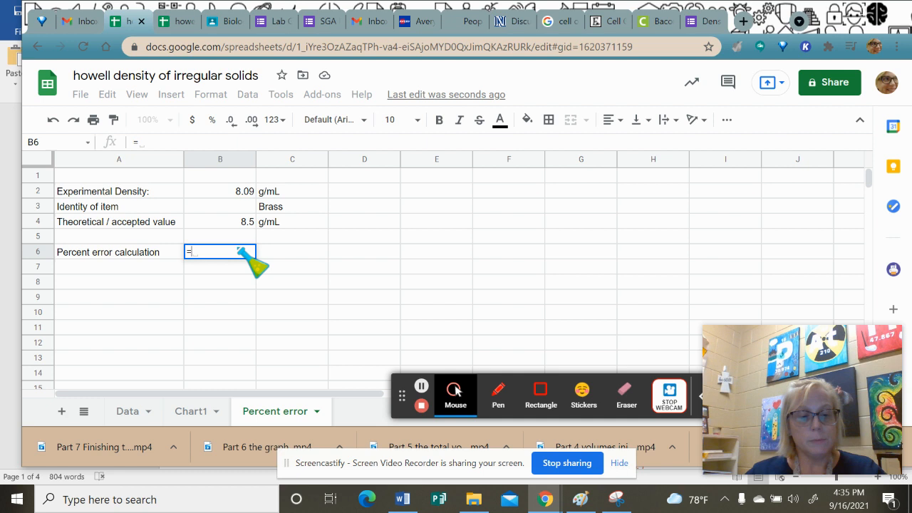
text(()
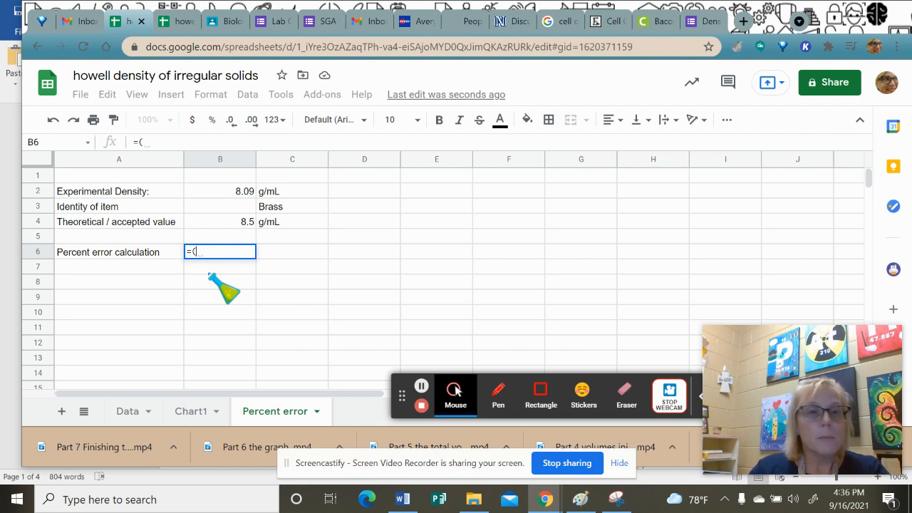
click(237, 193)
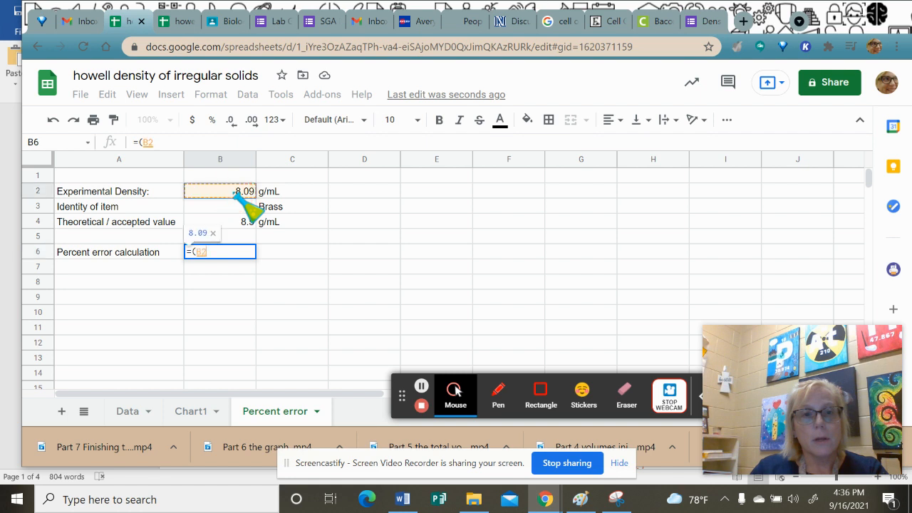
text(-)
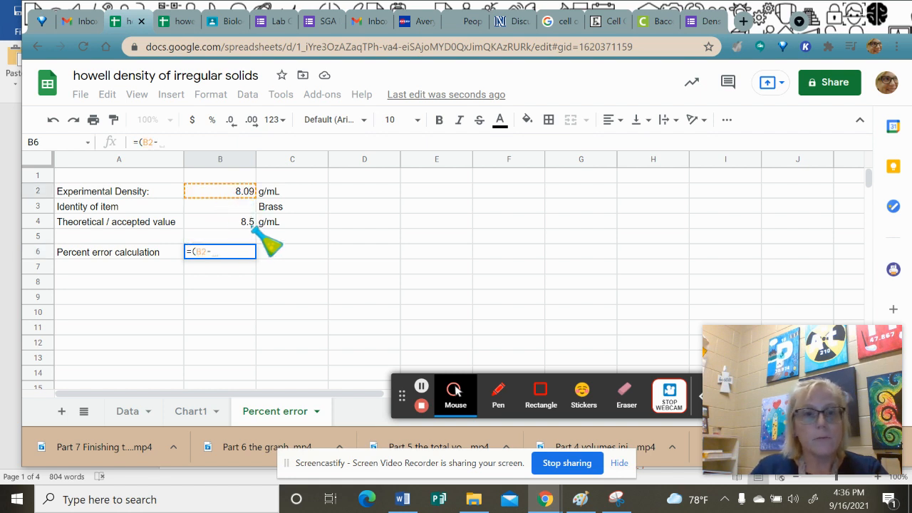
click(244, 226)
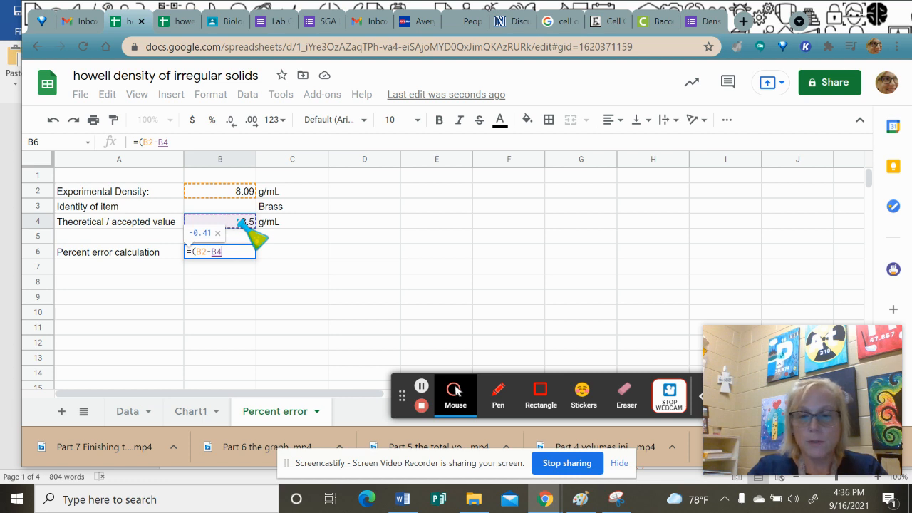
text()/)
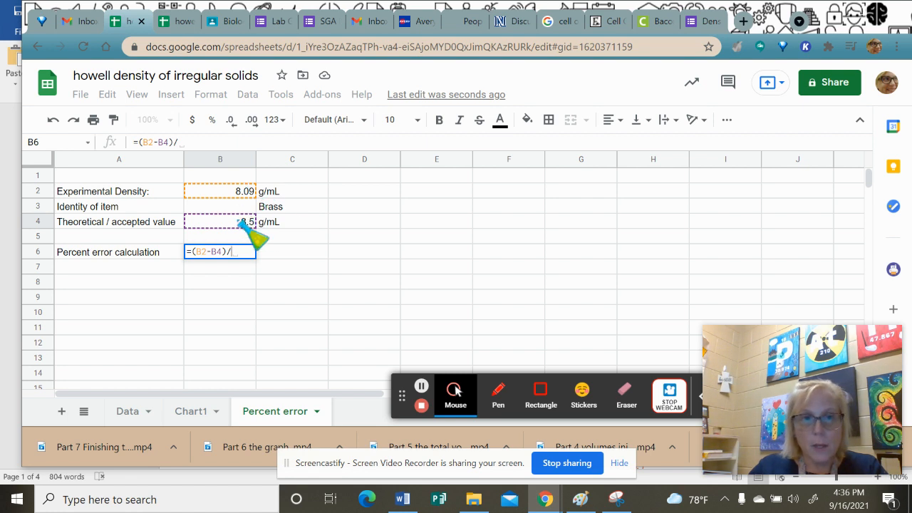
click(242, 224)
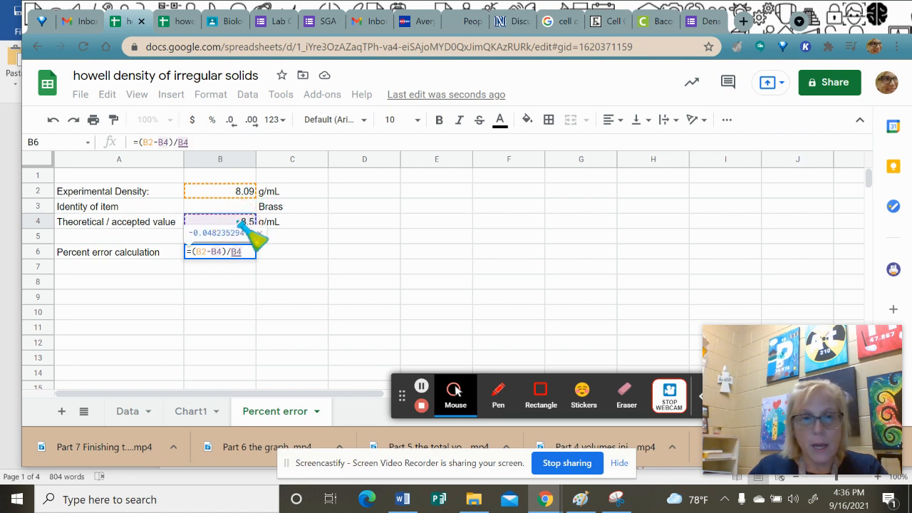
key(Return)
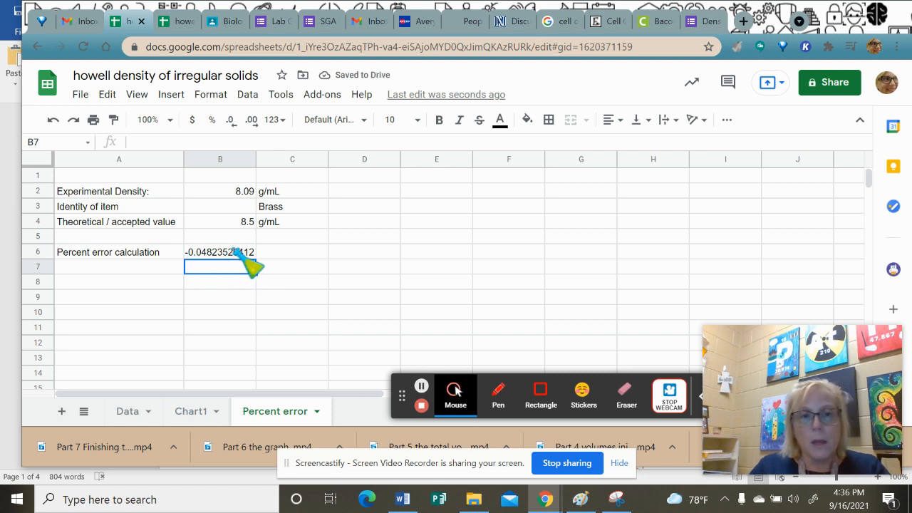
Apply the custom number format 0.0% to the percent error in B6, adapting it from the 0.00% preset
click(236, 252)
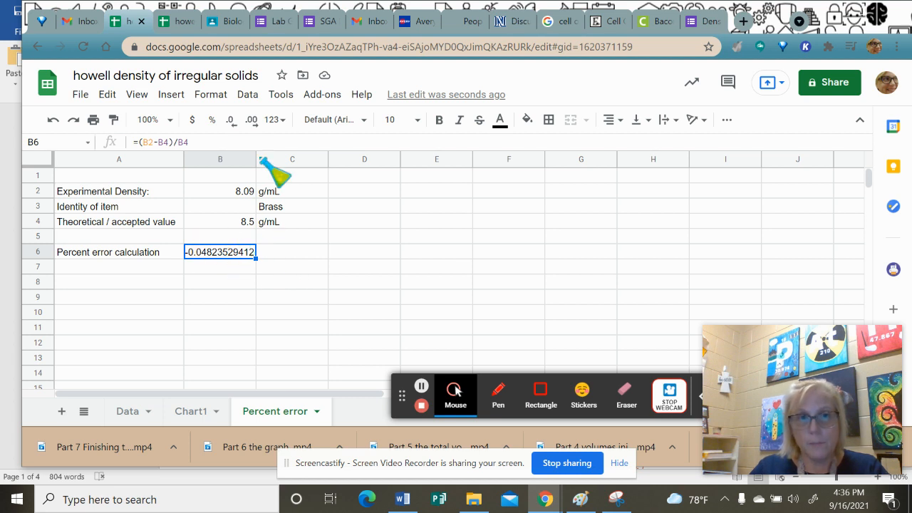
click(211, 94)
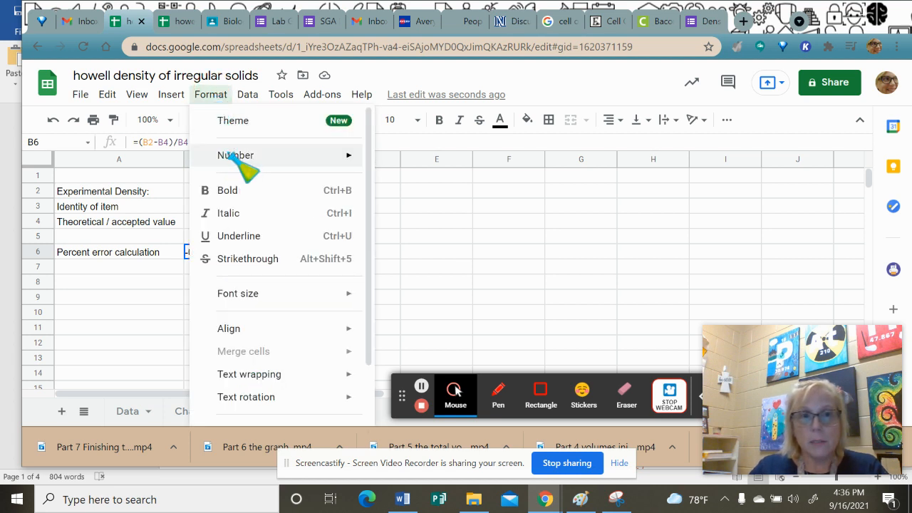
mouse_move(241, 157)
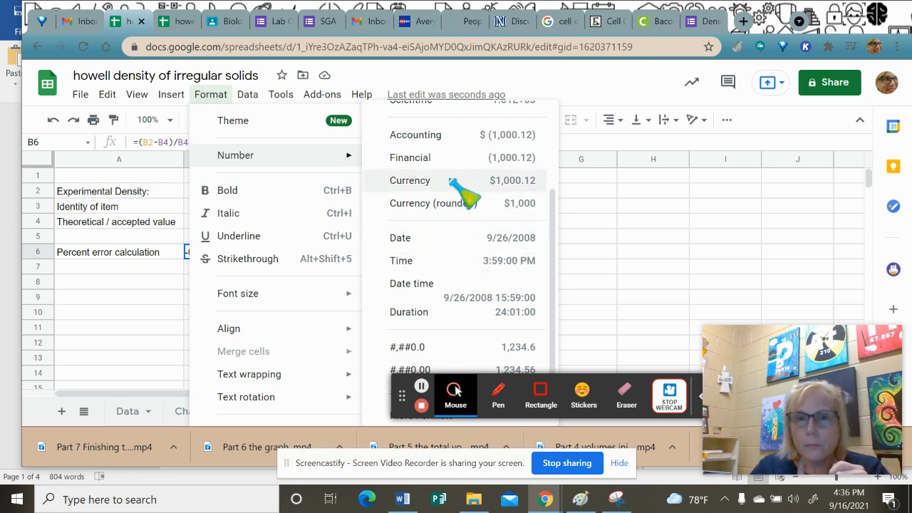
drag(402, 397, 510, 223)
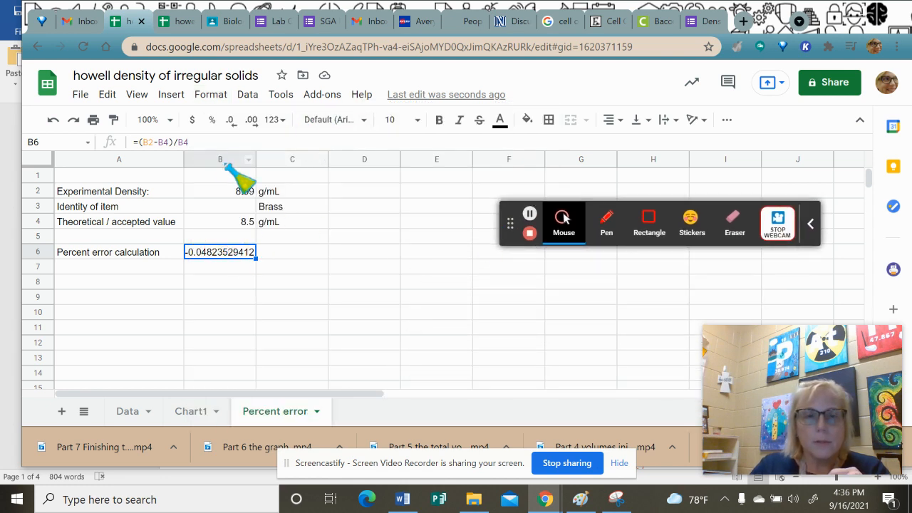
click(211, 94)
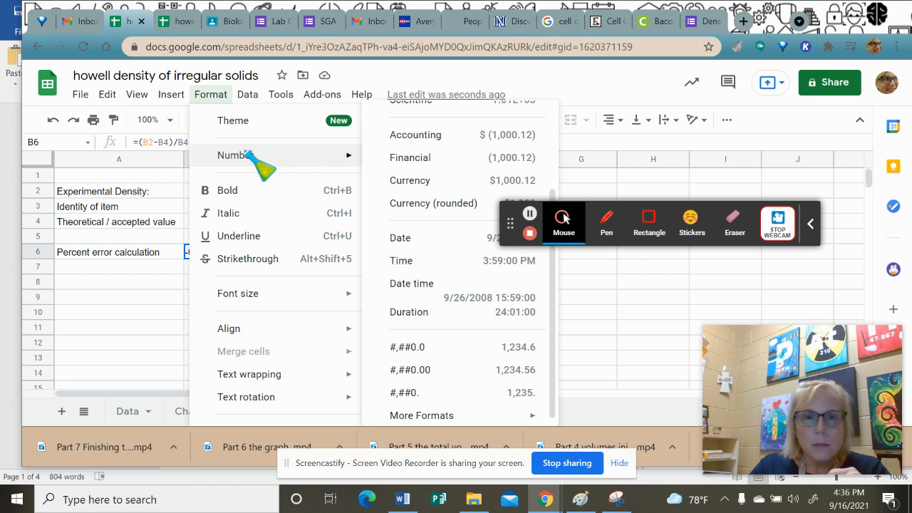
scroll(421, 282, down, 1)
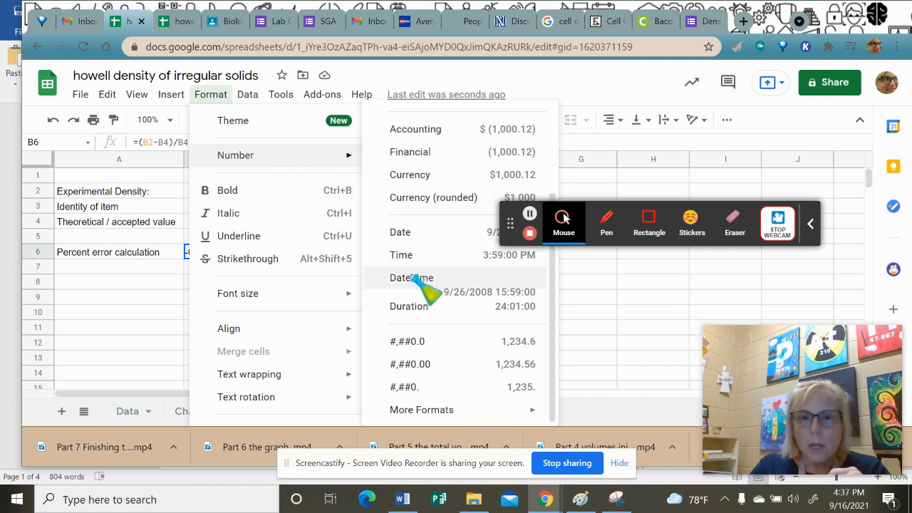
mouse_move(440, 418)
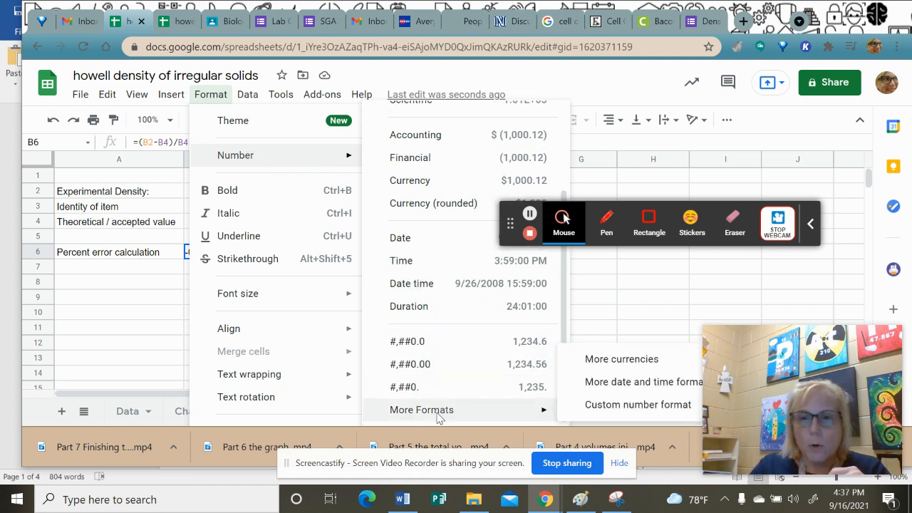
click(627, 405)
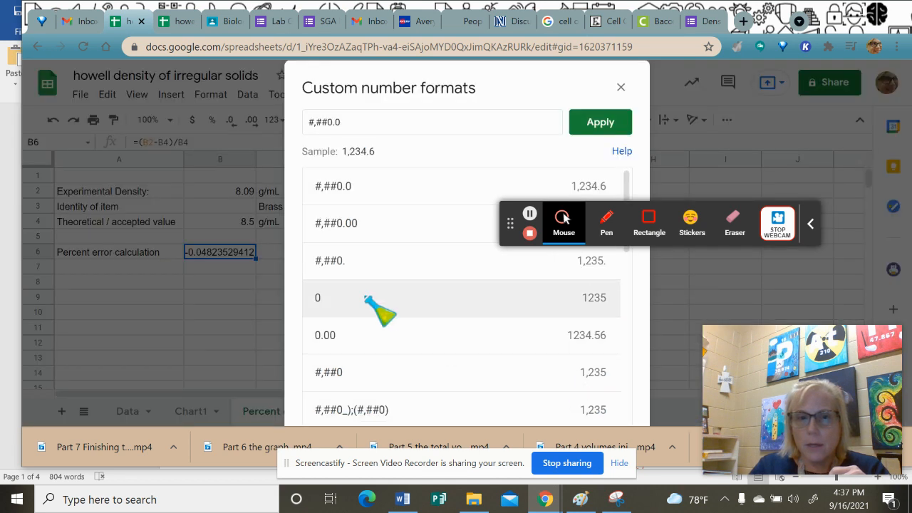
scroll(377, 314, down, 3)
scroll(373, 307, down, 4)
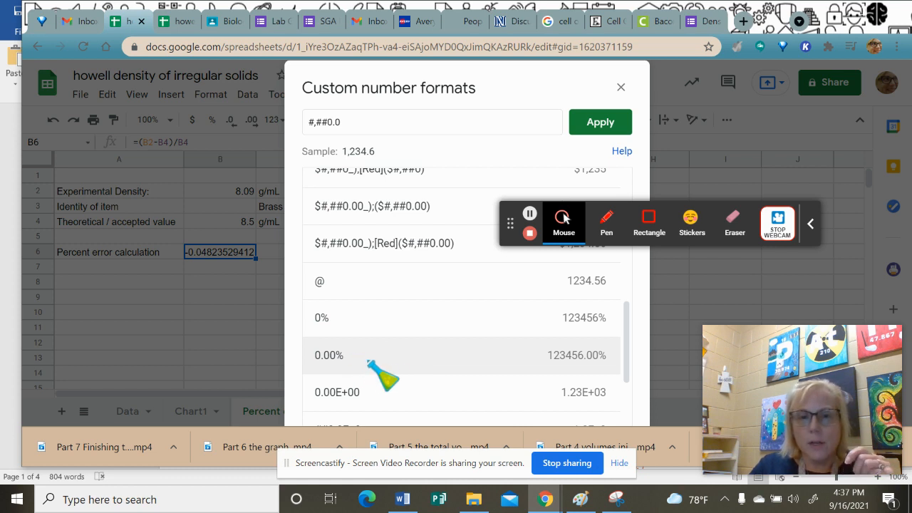
click(331, 354)
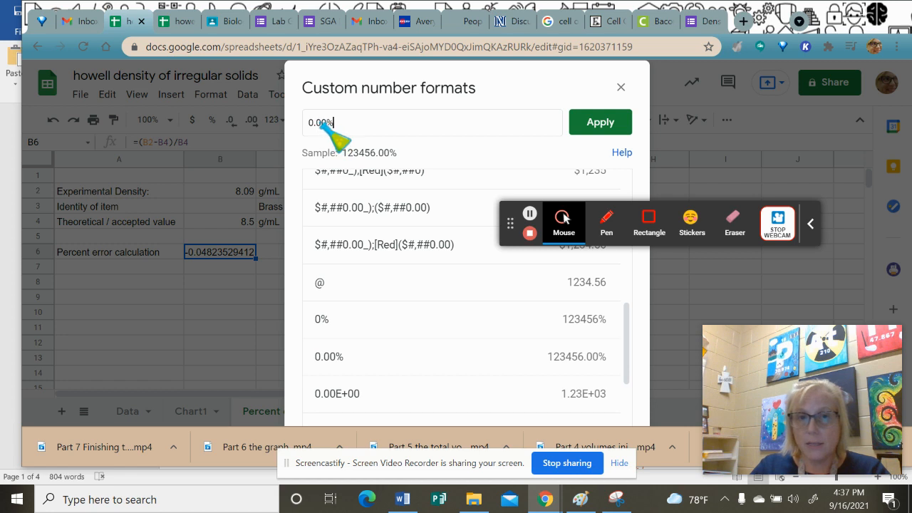
click(324, 123)
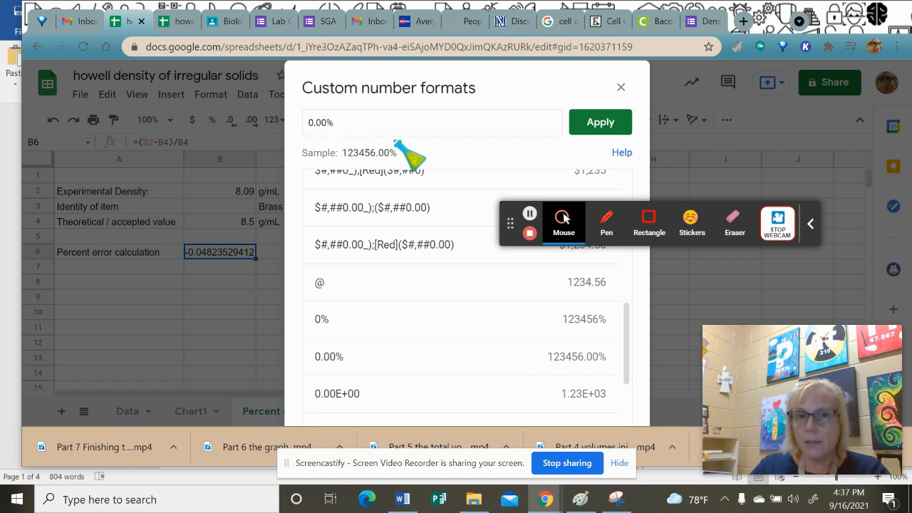
key(BackSpace)
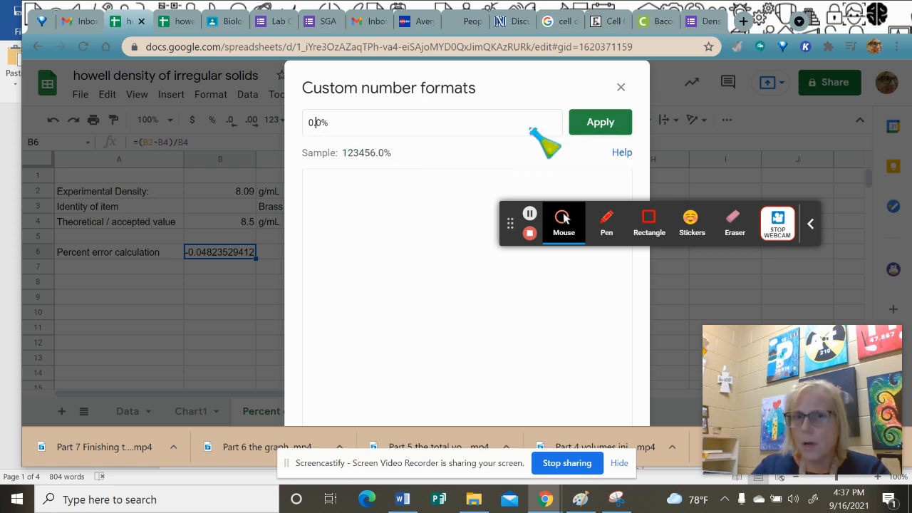
click(601, 123)
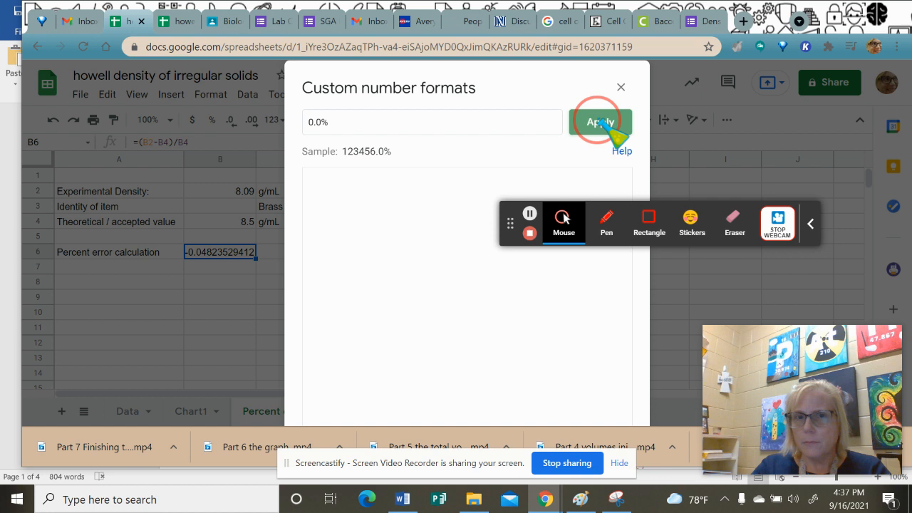